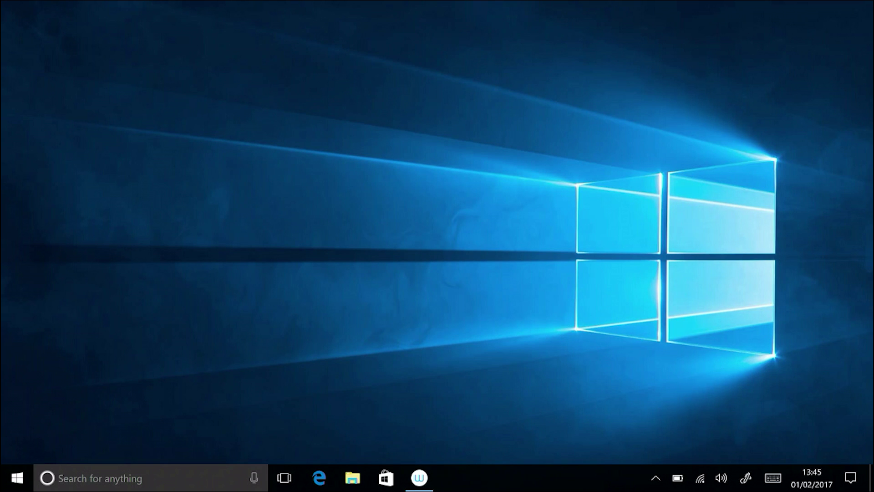
- Open All settings from Action Centre and go to the Devices page
left_click(850, 477)
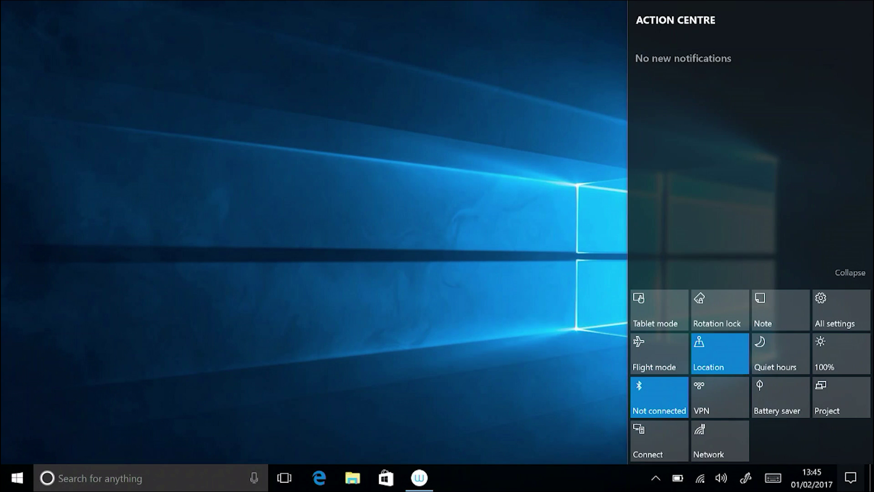
left_click(841, 310)
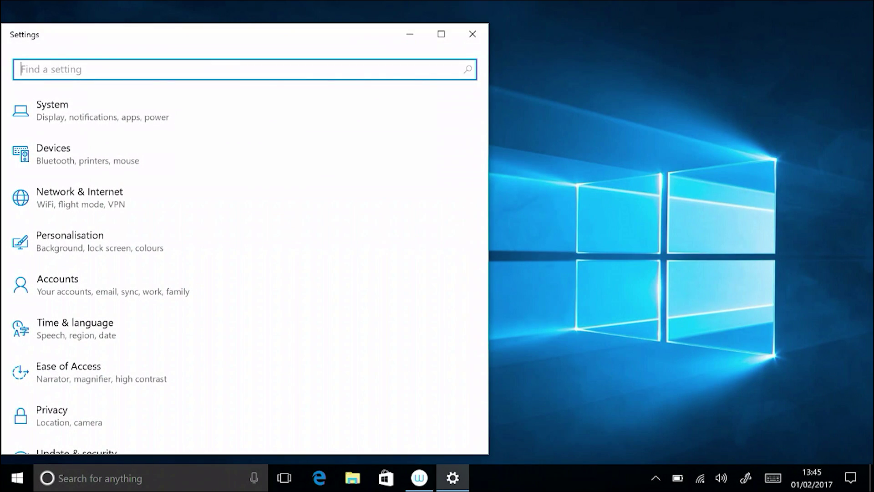
left_click(54, 154)
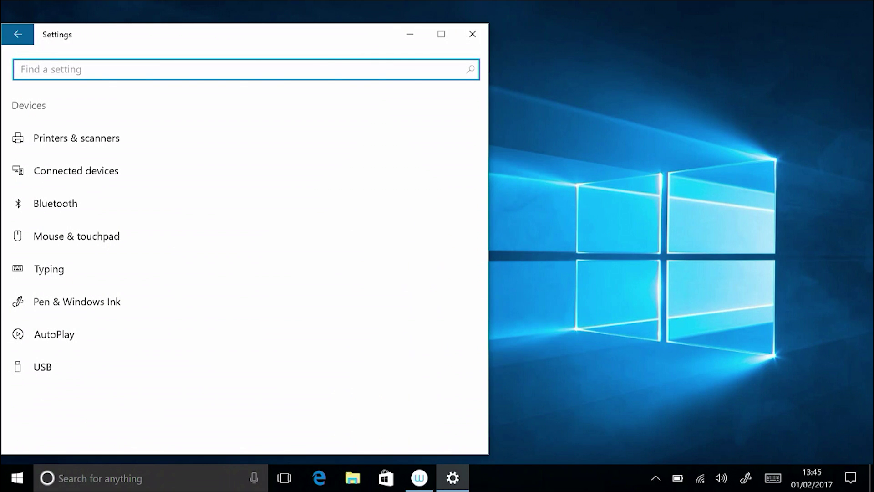
- Pair the LE IntuosPro M from the Bluetooth list, then move the Wacom preferences window left
left_click(56, 203)
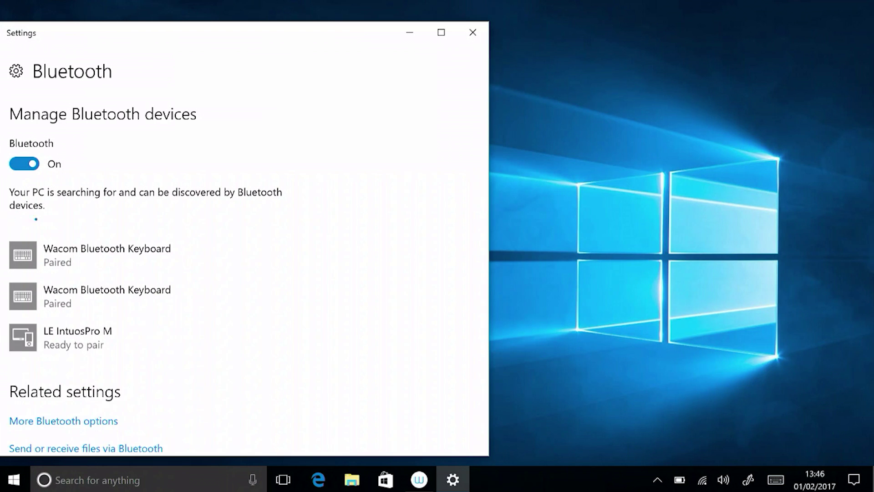
left_click(280, 382)
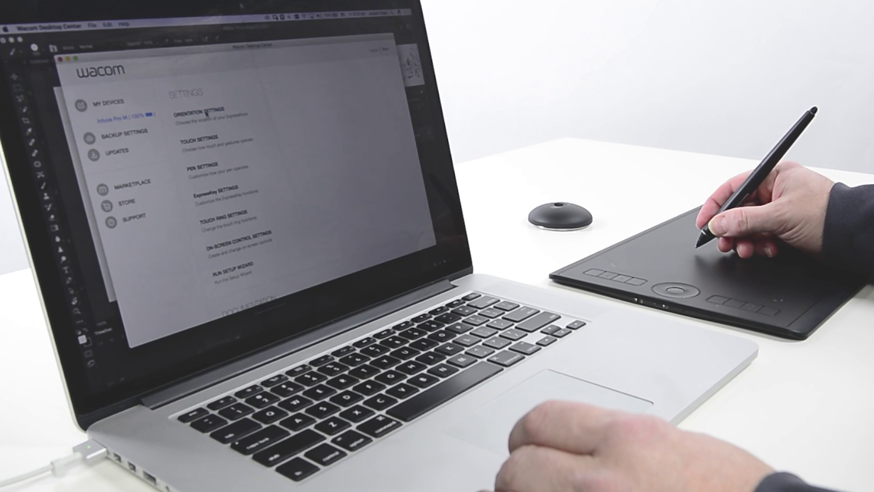
left_click_drag(342, 87, 320, 81)
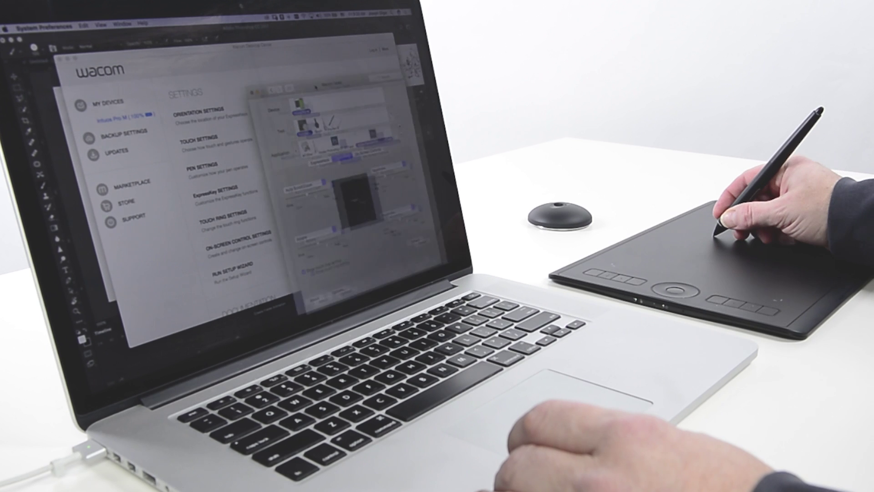